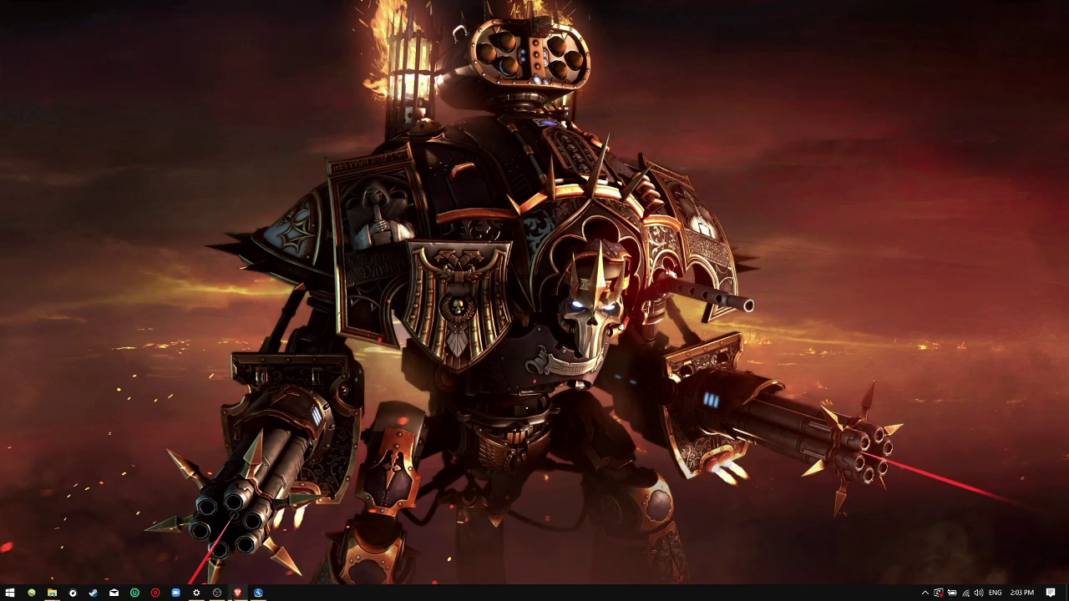
Step: Examine the downloaded Unification_Race_Mods.7z and Unification_Core_Mod.7z archives plus the v5.9.1 patcher and v5.9.0 full installer
{"action": "left_click", "coordinate": [237, 593]}
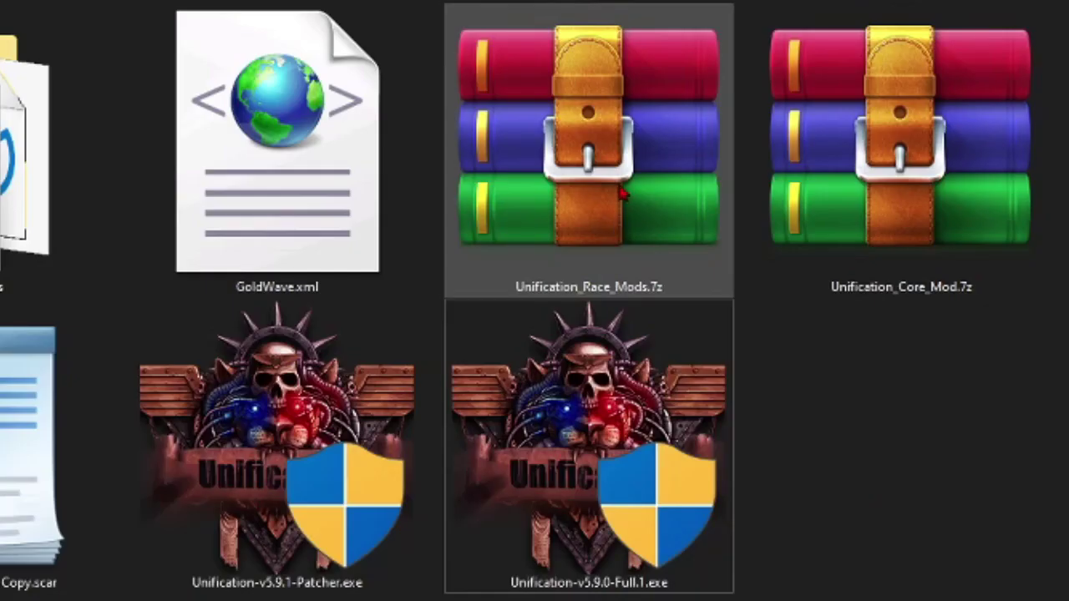
{"action": "left_click", "coordinate": [623, 194]}
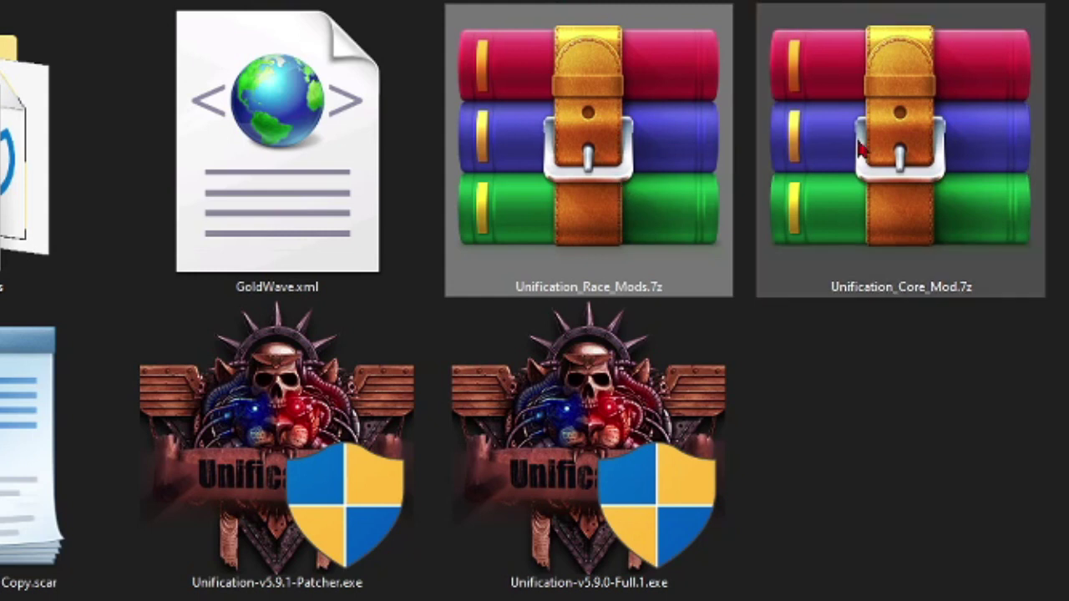
{"action": "left_click", "coordinate": [888, 157]}
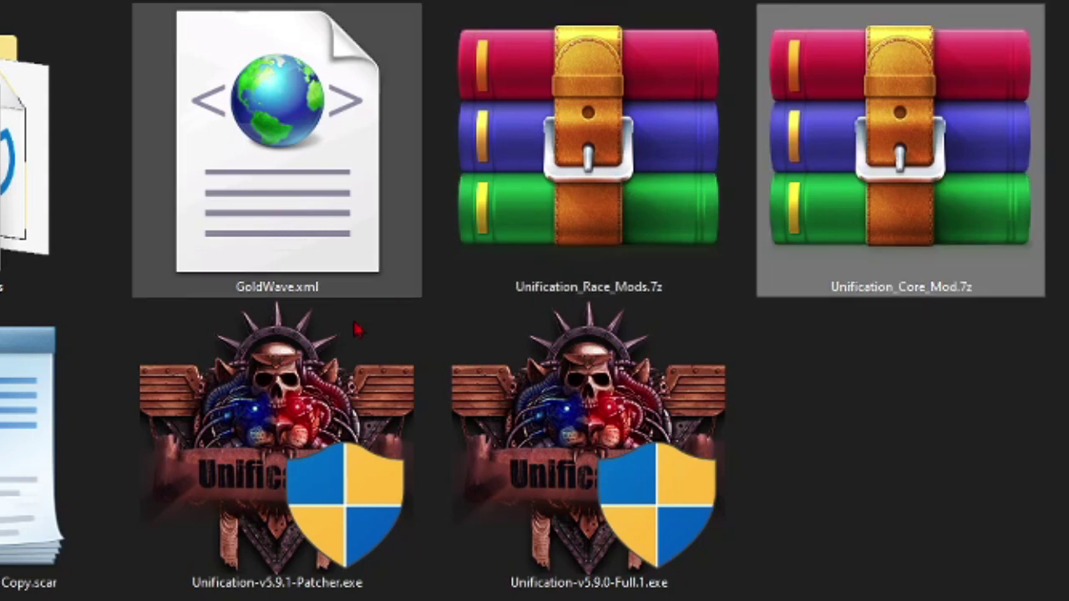
{"action": "left_click", "coordinate": [311, 406]}
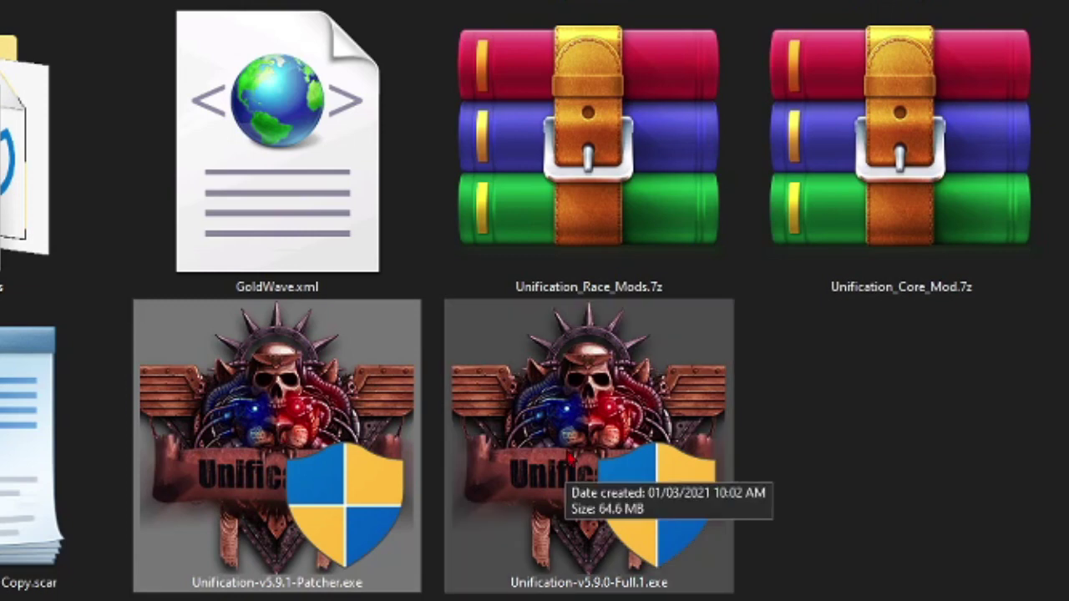
{"action": "left_click", "coordinate": [570, 458]}
{"action": "left_click", "coordinate": [879, 452]}
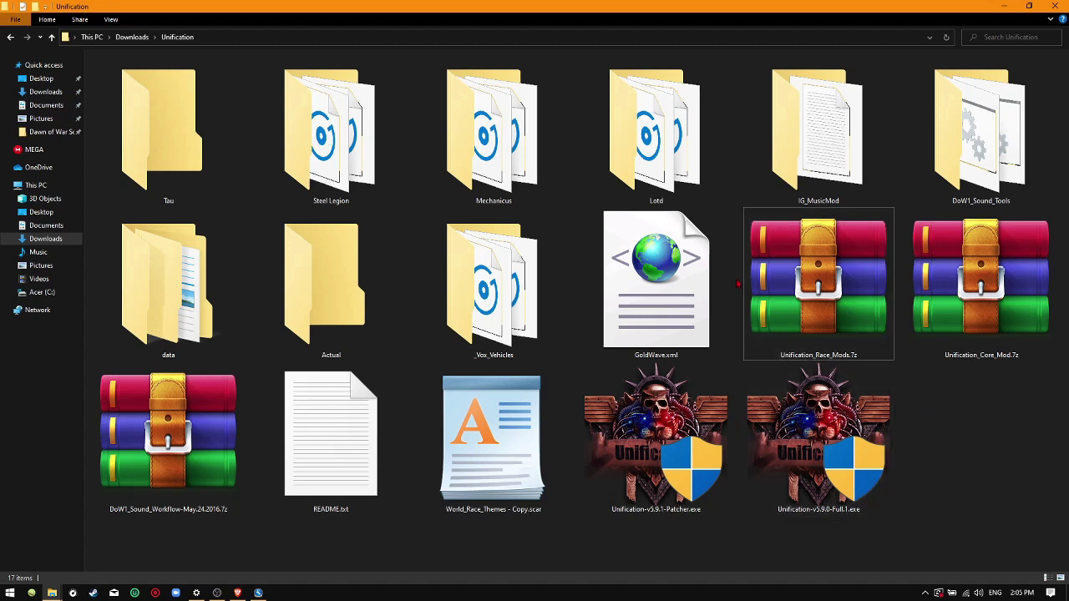
Step: Extract Unification_Race_Mods.7z and Unification_Core_Mod.7z together with 7-Zip into C:\Program Files (x86)\Steam\steamapps\common\Dawn of War Soulstorm
{"action": "left_click", "coordinate": [881, 286]}
{"action": "key", "text": "shift+Right"}
{"action": "right_click", "coordinate": [822, 275]}
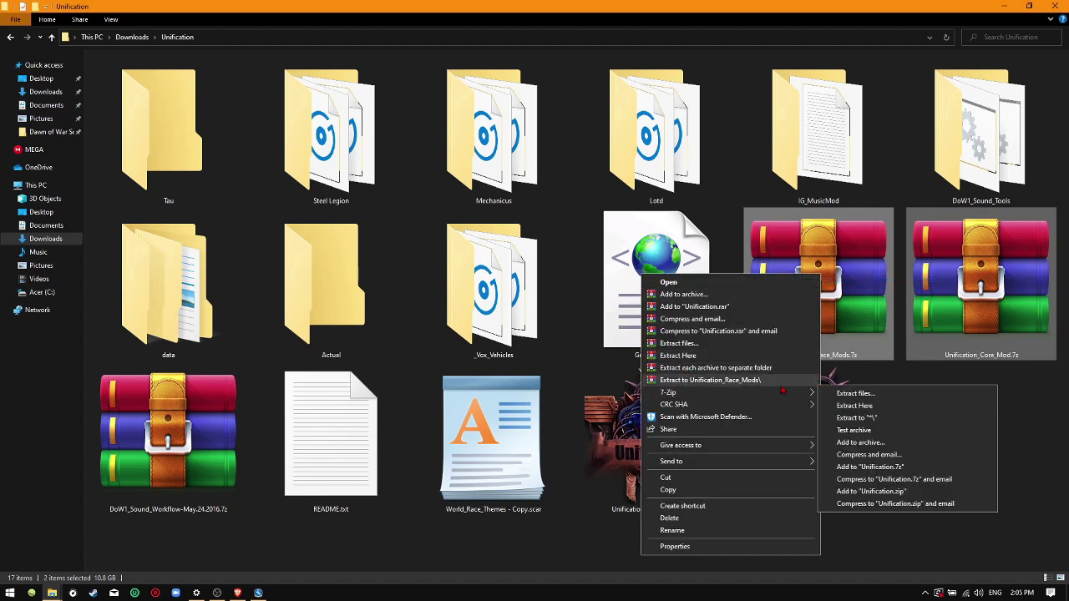
{"action": "mouse_move", "coordinate": [806, 392]}
{"action": "left_click", "coordinate": [855, 393]}
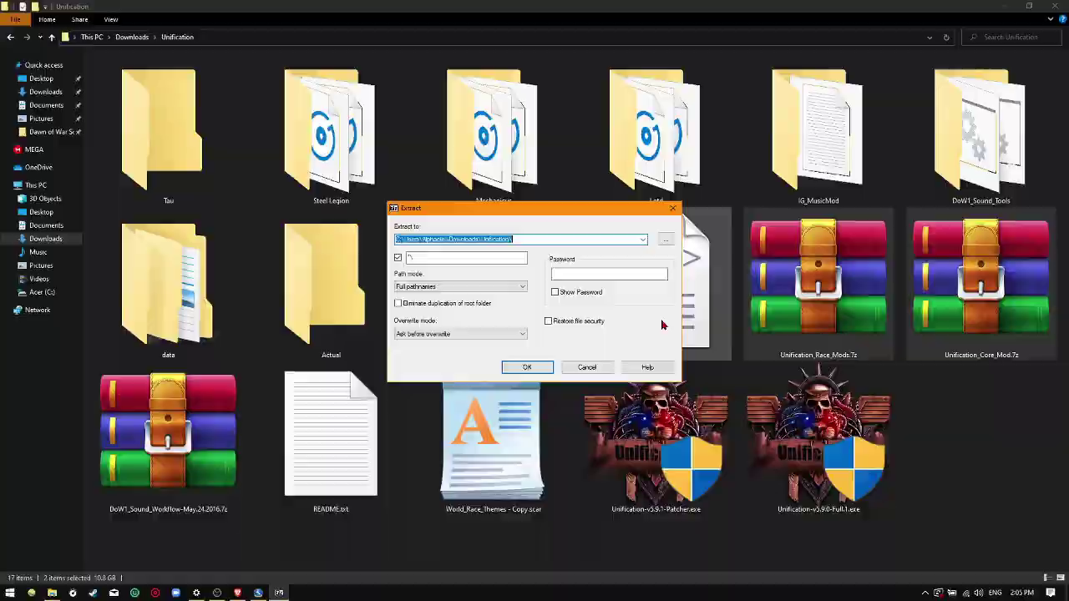
{"action": "key", "text": "ctrl+v"}
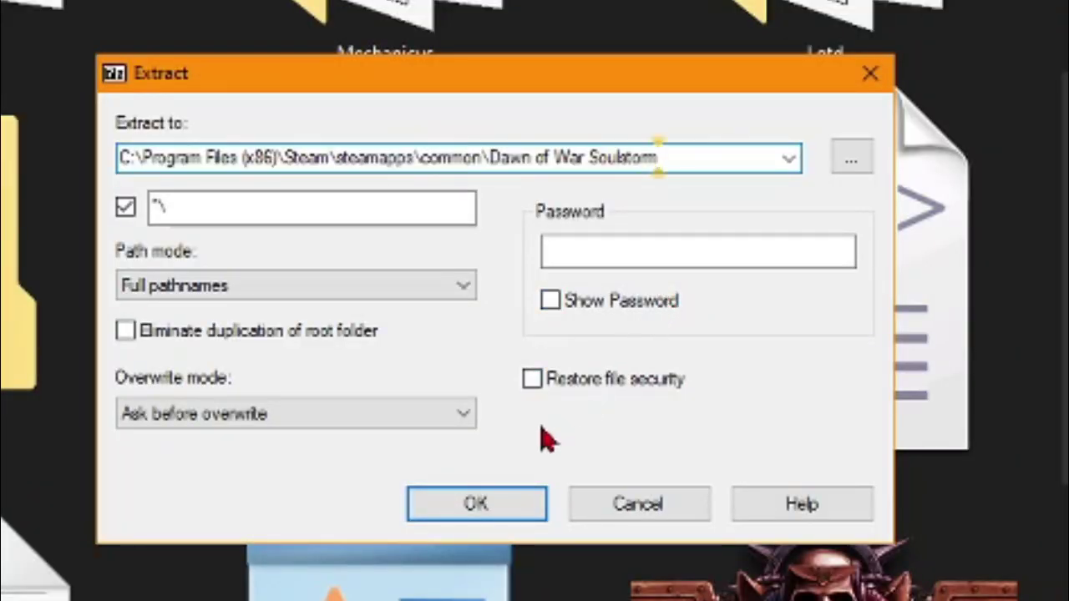
{"action": "left_click", "coordinate": [486, 518]}
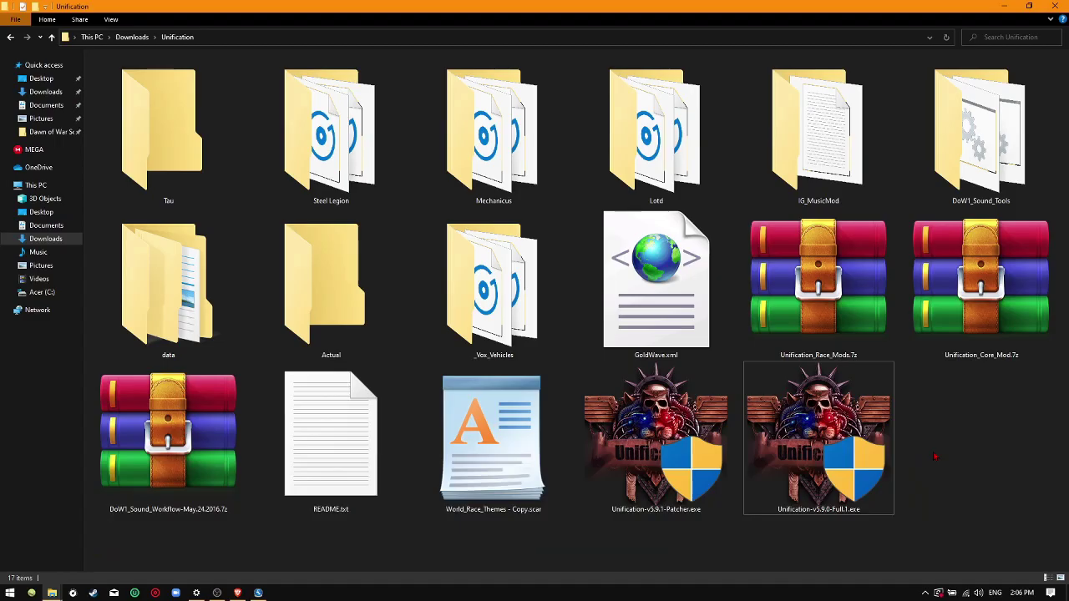
Step: Run the Unification v5.9.0 full installer, accepting the license agreement and the Dawn of War Soulstorm destination folder
{"action": "left_click", "coordinate": [831, 449]}
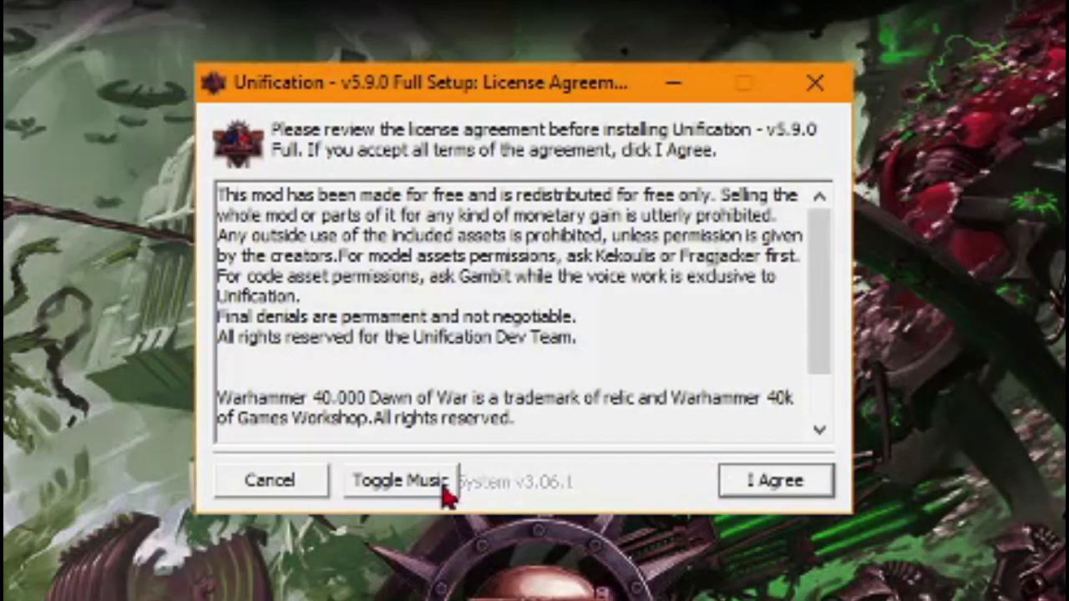
{"action": "left_click", "coordinate": [438, 483]}
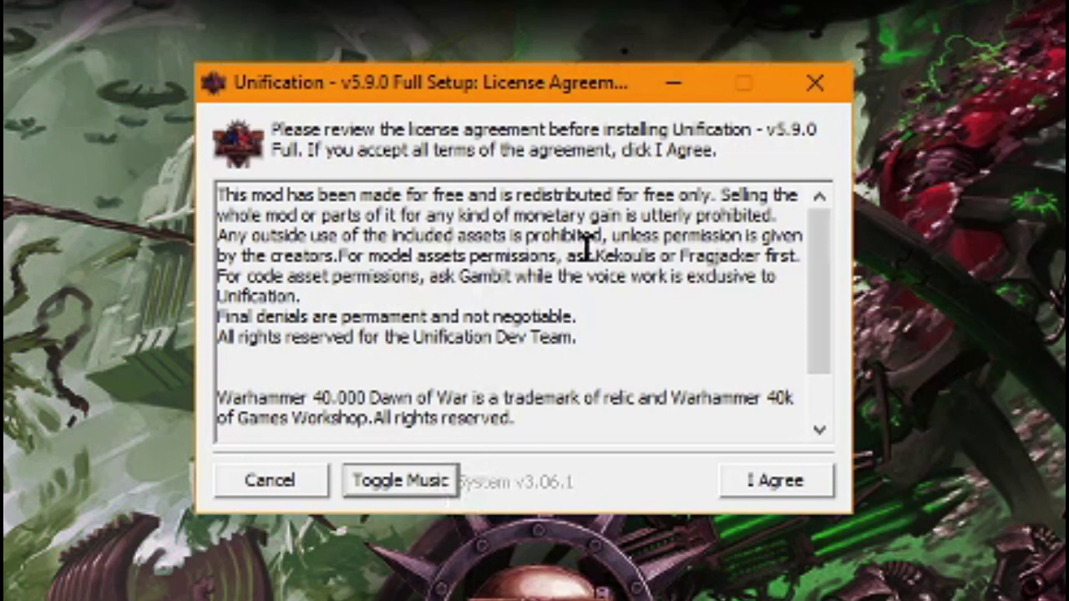
{"action": "scroll", "coordinate": [827, 292], "scroll_direction": "down", "scroll_amount": 1}
{"action": "left_click", "coordinate": [804, 492]}
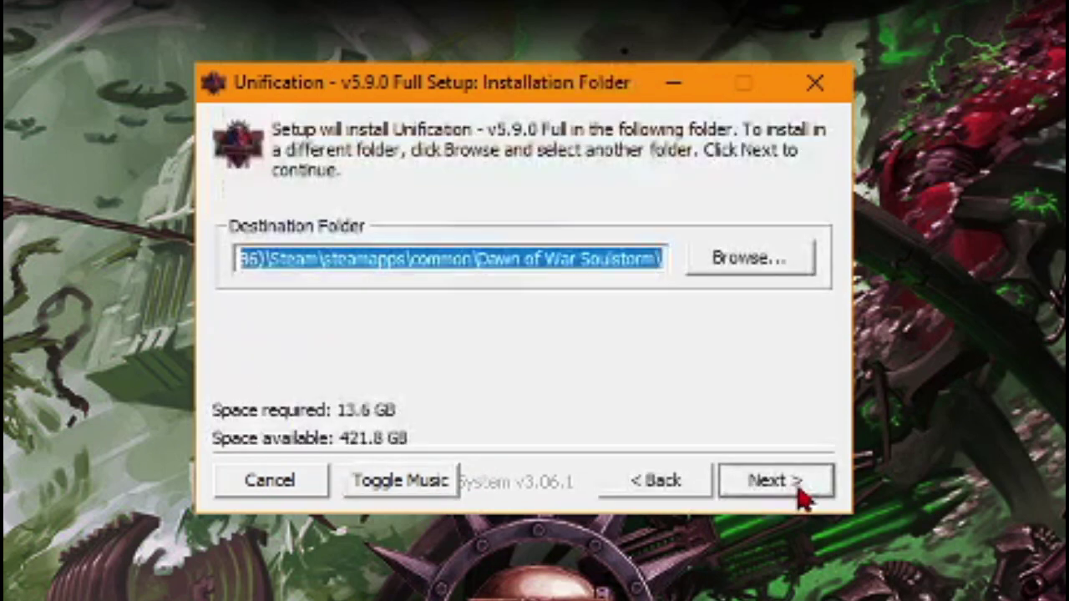
{"action": "left_click_drag", "start_coordinate": [249, 260], "coordinate": [789, 260]}
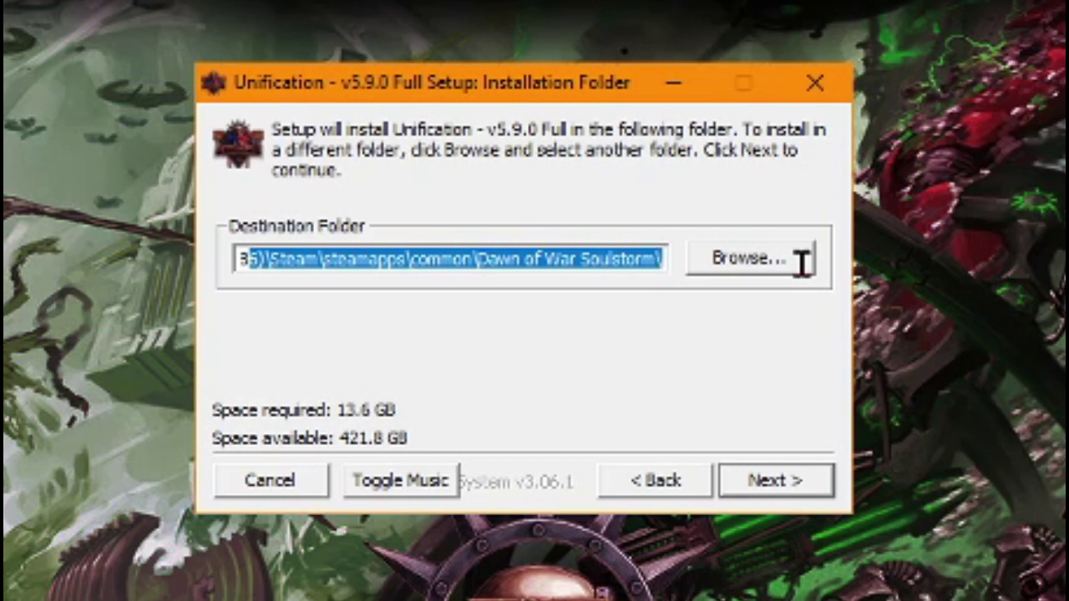
{"action": "left_click", "coordinate": [772, 496]}
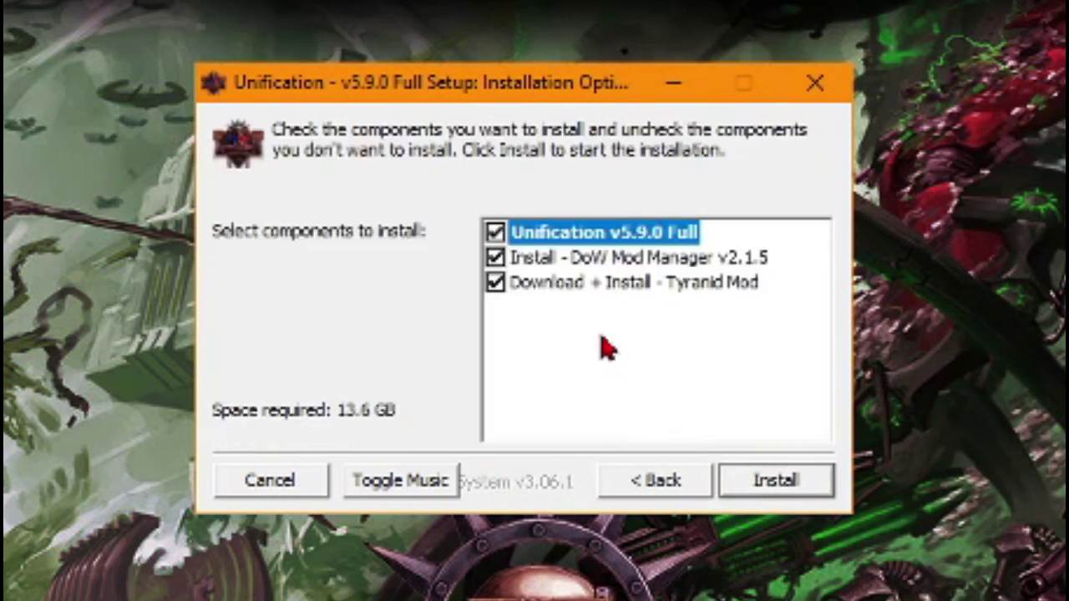
Step: Toggle the DoW Mod Manager v2.1.5 and Tyranid Mod components off and back on in the installation options
{"action": "left_click", "coordinate": [496, 232]}
{"action": "key", "text": "space"}
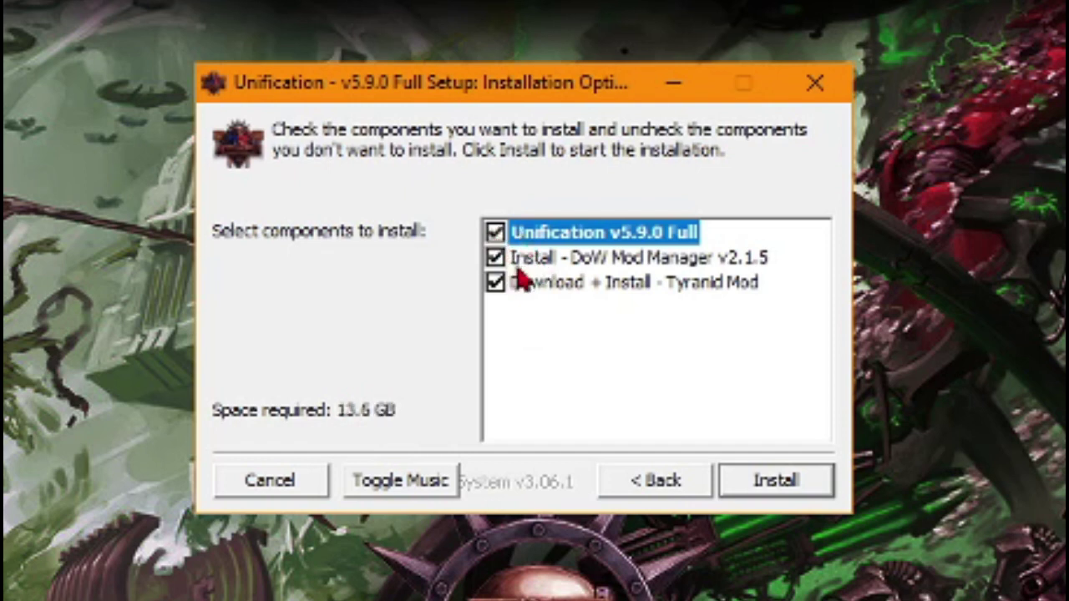
{"action": "left_click", "coordinate": [495, 258]}
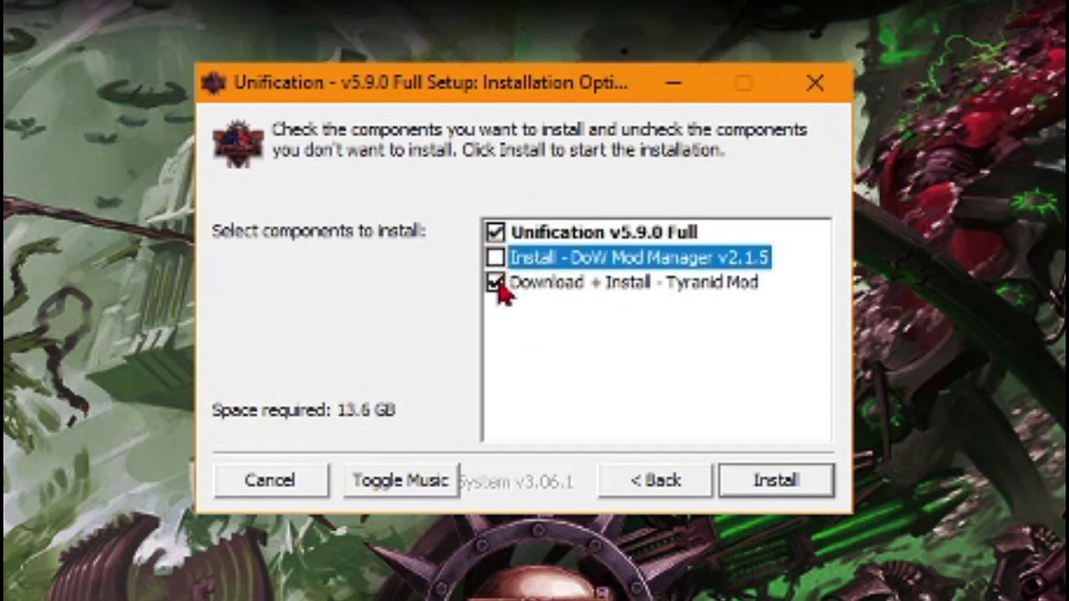
{"action": "left_click", "coordinate": [495, 283]}
{"action": "key", "text": "Up"}
{"action": "key", "text": "space"}
{"action": "left_click", "coordinate": [496, 283]}
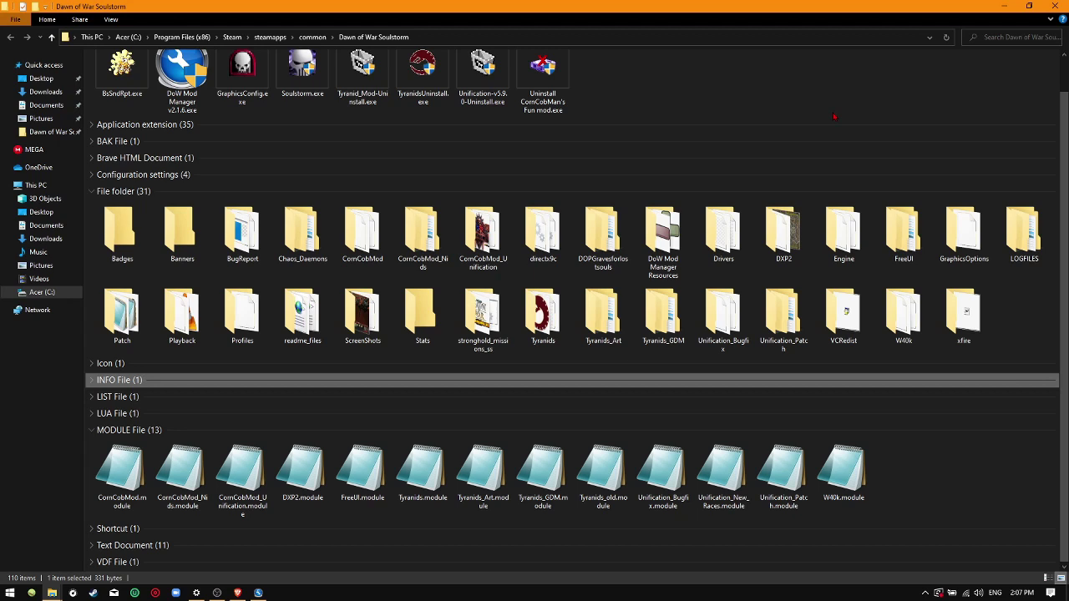
Step: Check the Dawn of War Soulstorm folder for the Unification_Bugfix and Unification_Patch folders and the Tyranids and Unification module files
{"action": "left_click", "coordinate": [731, 312]}
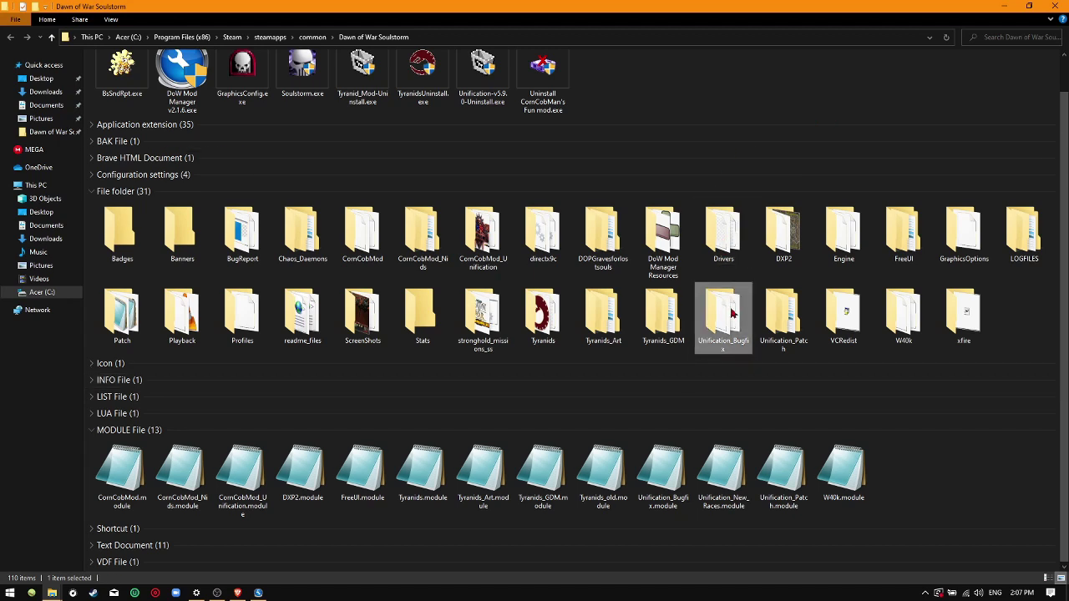
{"action": "left_click", "coordinate": [779, 310]}
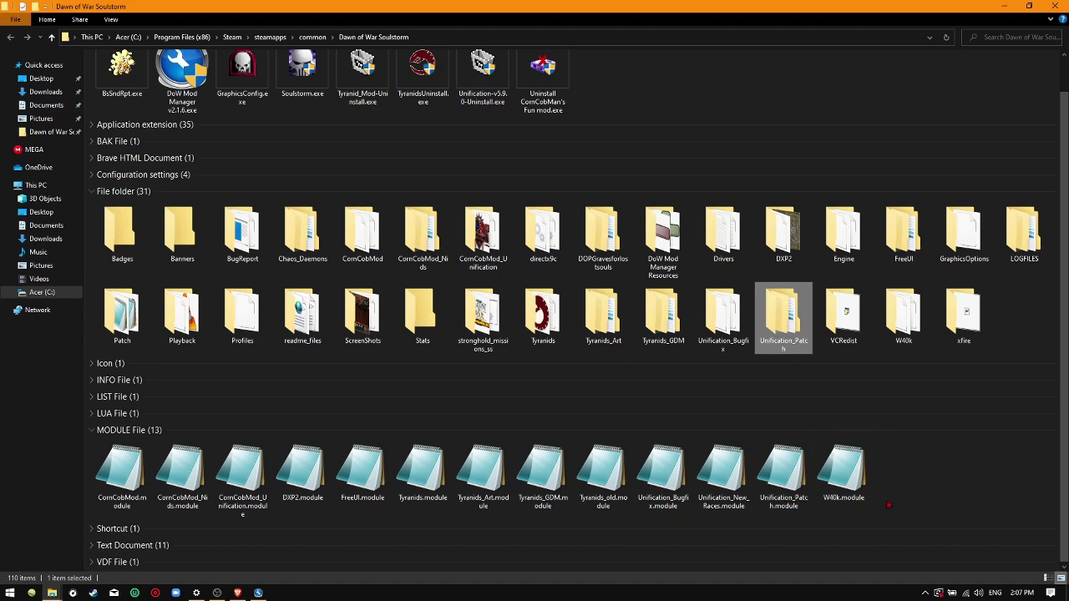
{"action": "left_click_drag", "start_coordinate": [812, 510], "coordinate": [440, 500]}
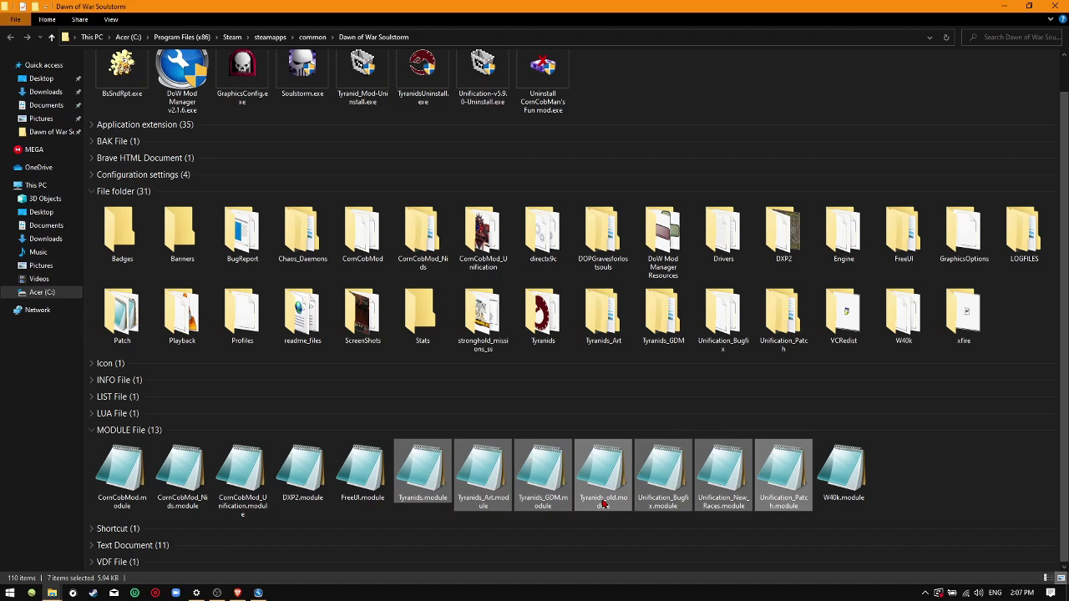
{"action": "left_click", "coordinate": [923, 476]}
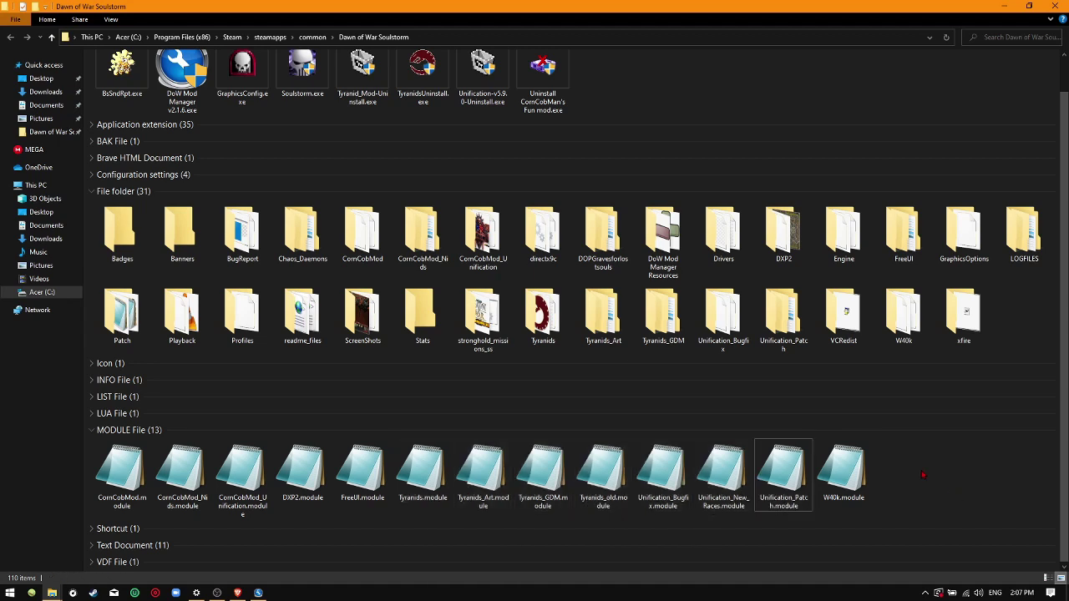
Step: Launch DoW Mod Manager v2.1.6 from the Dawn of War Soulstorm folder and maximize its window
{"action": "scroll", "coordinate": [923, 476], "scroll_direction": "up", "scroll_amount": 1}
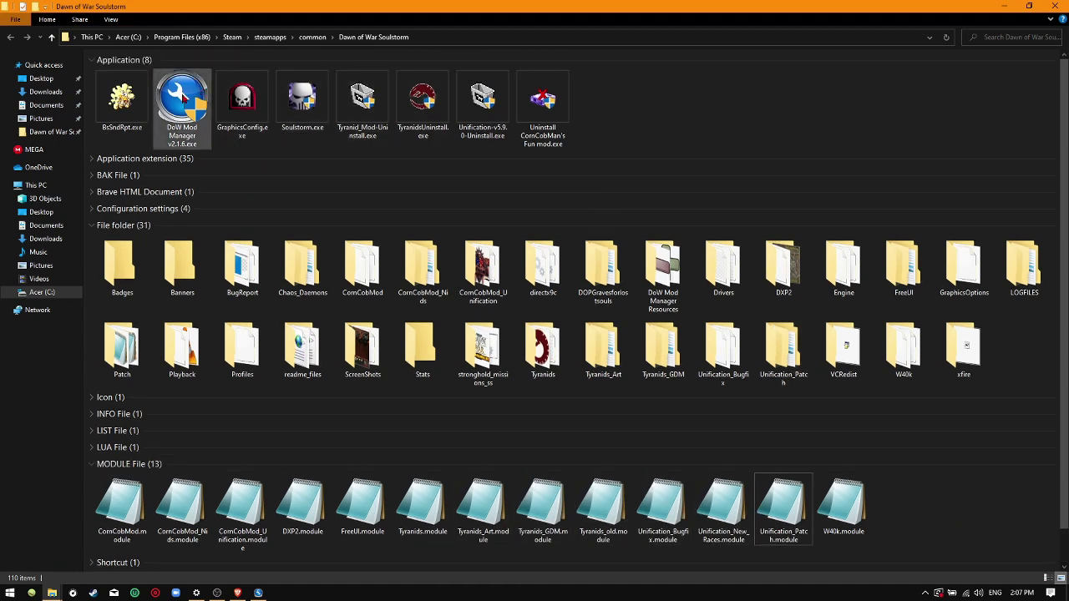
{"action": "double_click", "coordinate": [184, 97]}
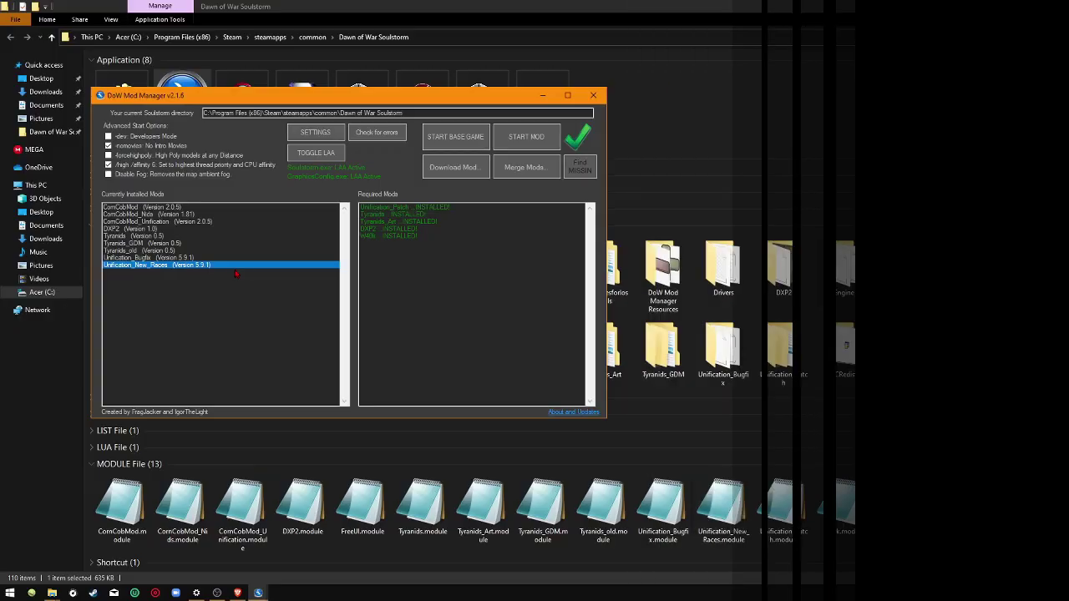
{"action": "left_click", "coordinate": [568, 95]}
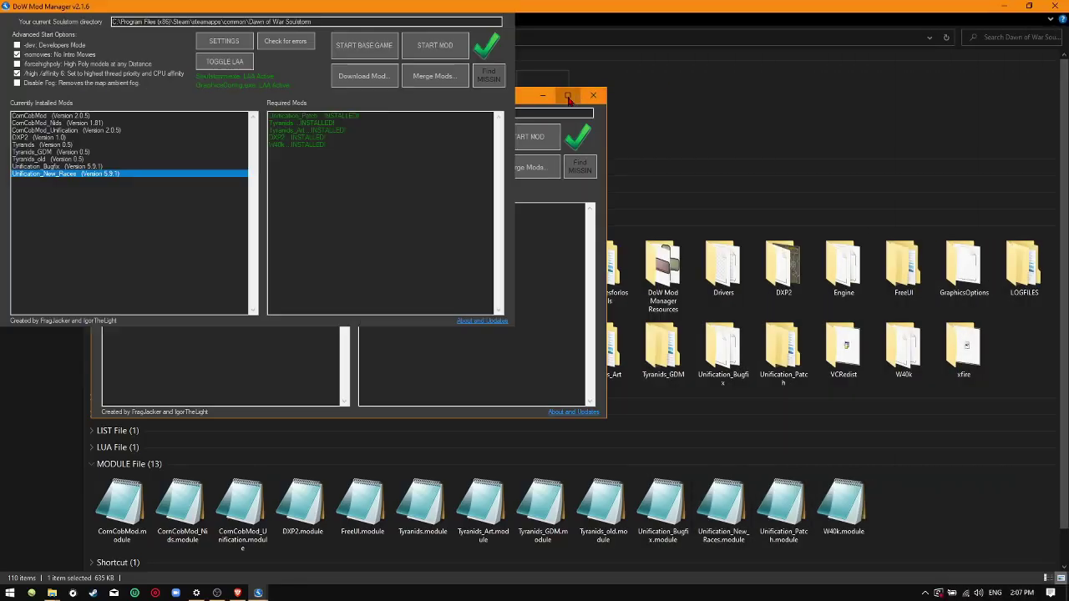
Step: Inspect the required mods for Unification_Bugfix and Unification_New_Races among the installed mods
{"action": "left_click", "coordinate": [40, 168]}
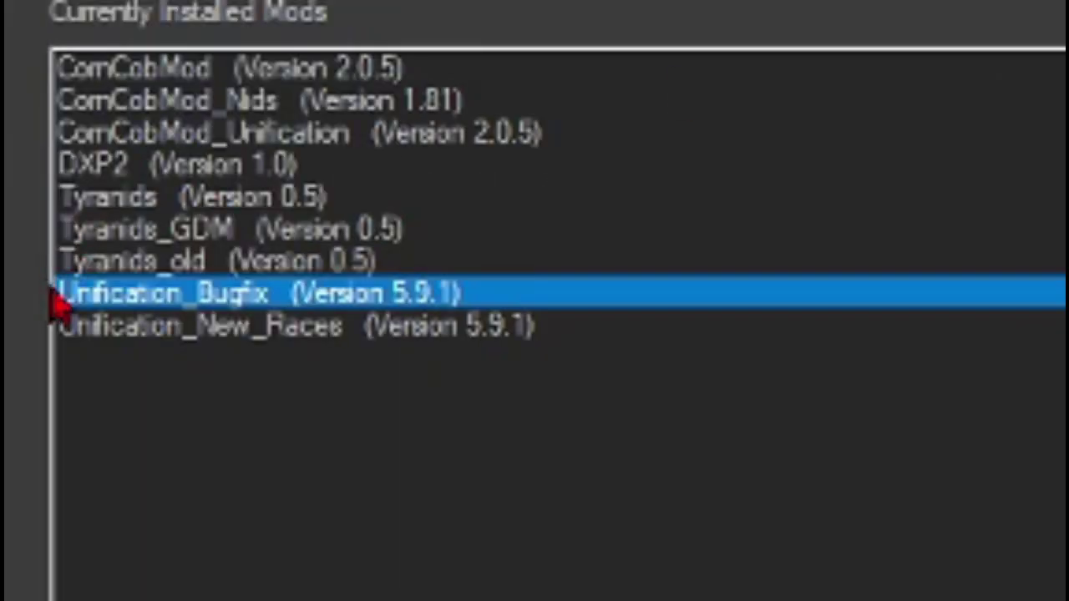
{"action": "left_click", "coordinate": [125, 332]}
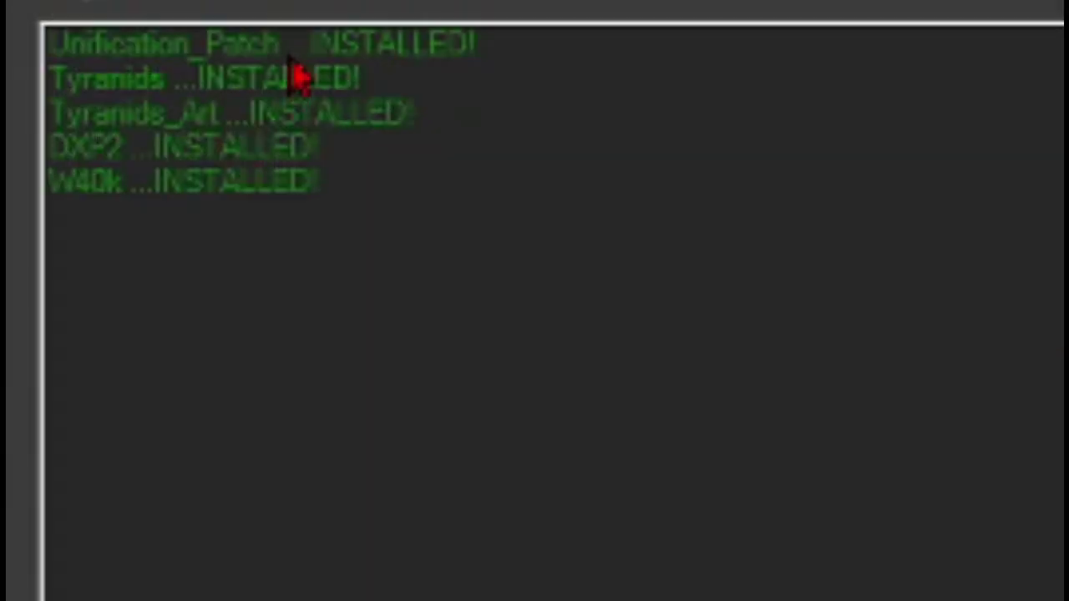
{"action": "left_click", "coordinate": [284, 79]}
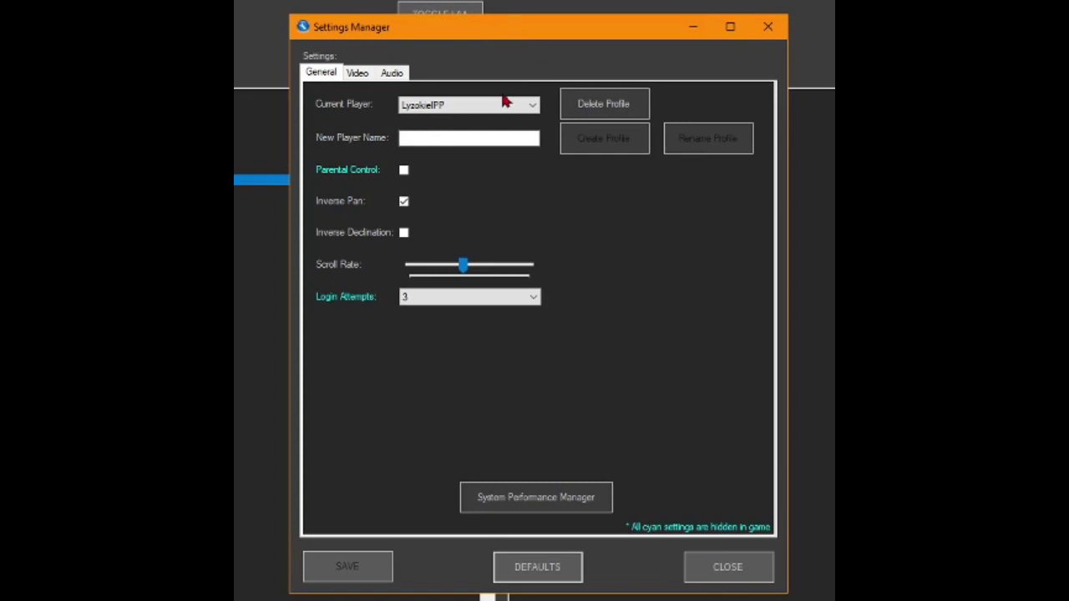
Step: Open the video settings in the mod manager's Settings Manager
{"action": "left_click", "coordinate": [357, 74]}
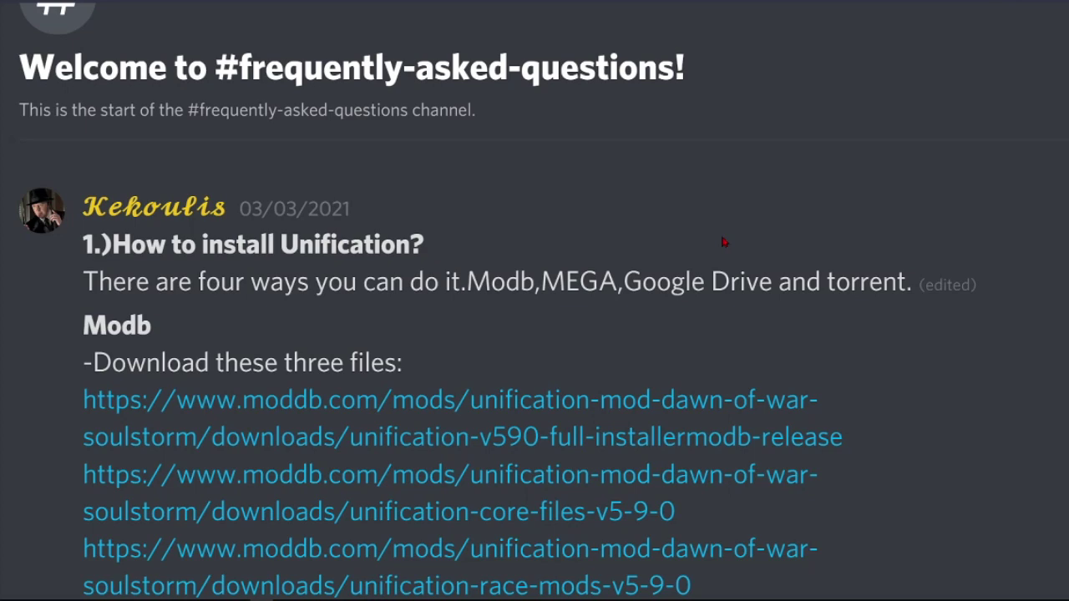
Step: Read the Unification installation instructions in Discord's frequently-asked-questions channel and open the tech-support channel
{"action": "scroll", "coordinate": [754, 136], "scroll_direction": "down", "scroll_amount": 1}
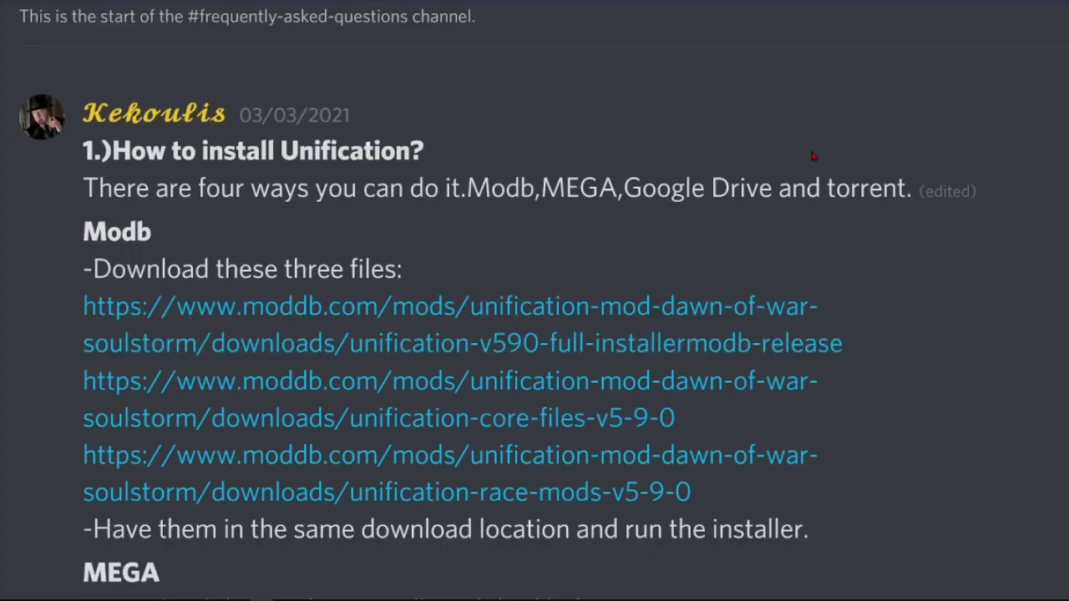
{"action": "scroll", "coordinate": [812, 155], "scroll_direction": "up", "scroll_amount": 1}
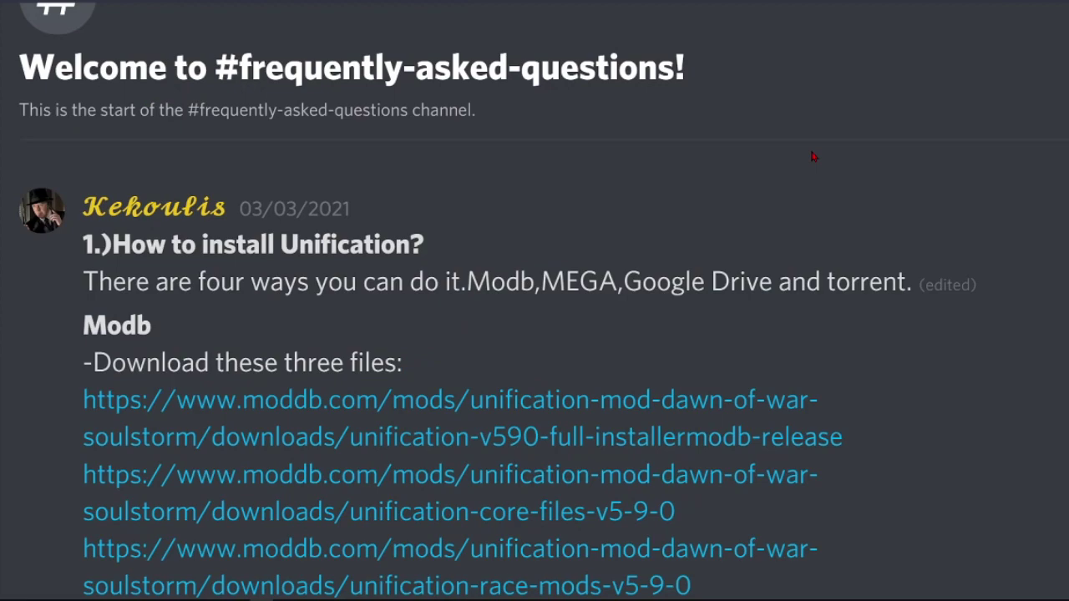
{"action": "scroll", "coordinate": [812, 156], "scroll_direction": "down", "scroll_amount": 9}
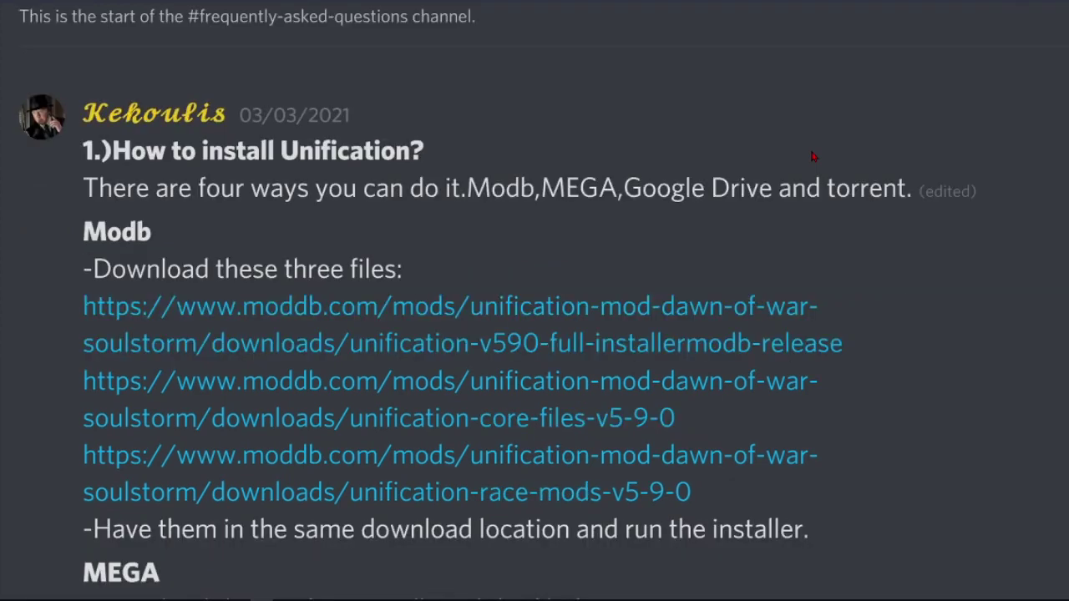
{"action": "scroll", "coordinate": [815, 156], "scroll_direction": "down", "scroll_amount": 8}
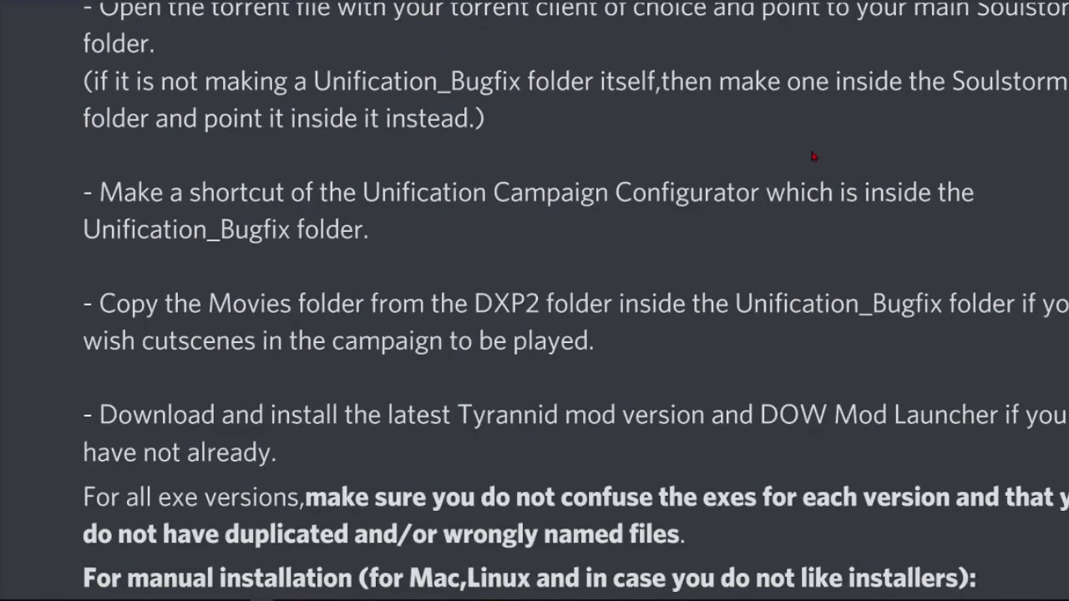
{"action": "scroll", "coordinate": [810, 152], "scroll_direction": "down", "scroll_amount": 4}
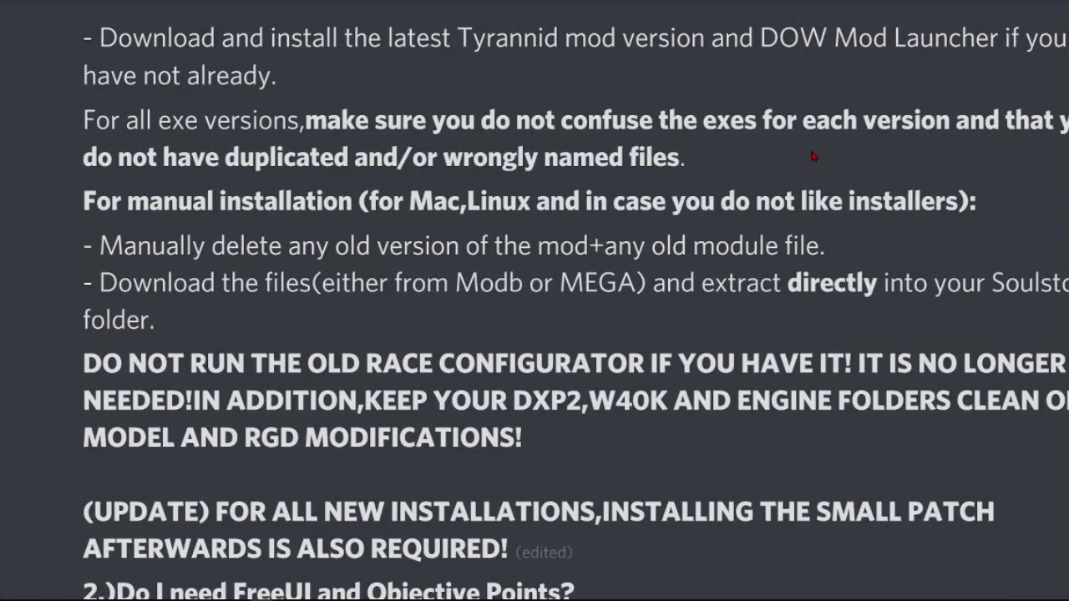
{"action": "scroll", "coordinate": [812, 156], "scroll_direction": "up", "scroll_amount": 17}
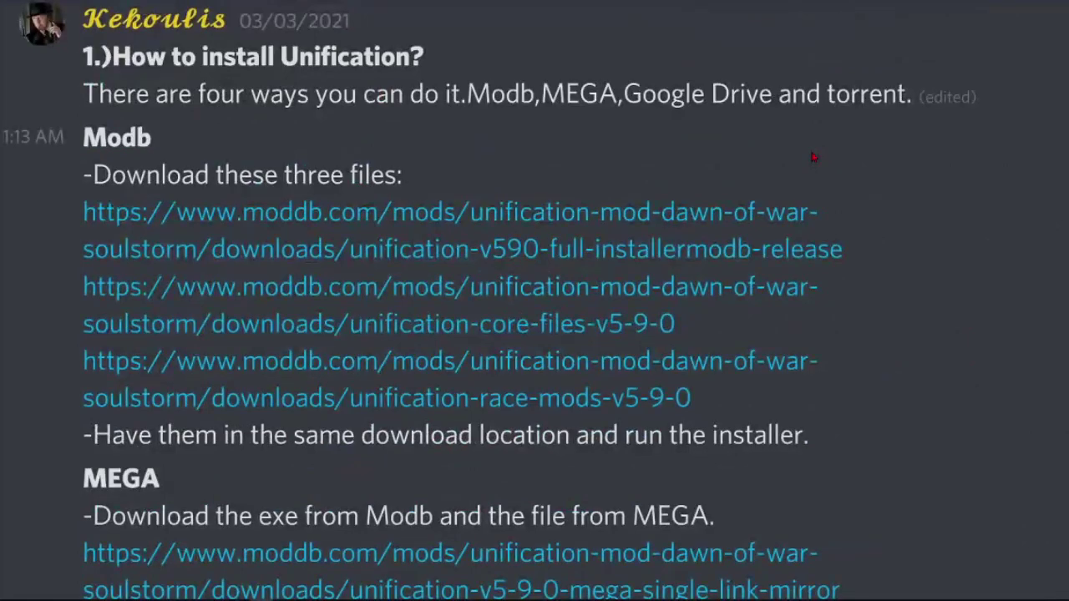
{"action": "scroll", "coordinate": [814, 156], "scroll_direction": "up", "scroll_amount": 2}
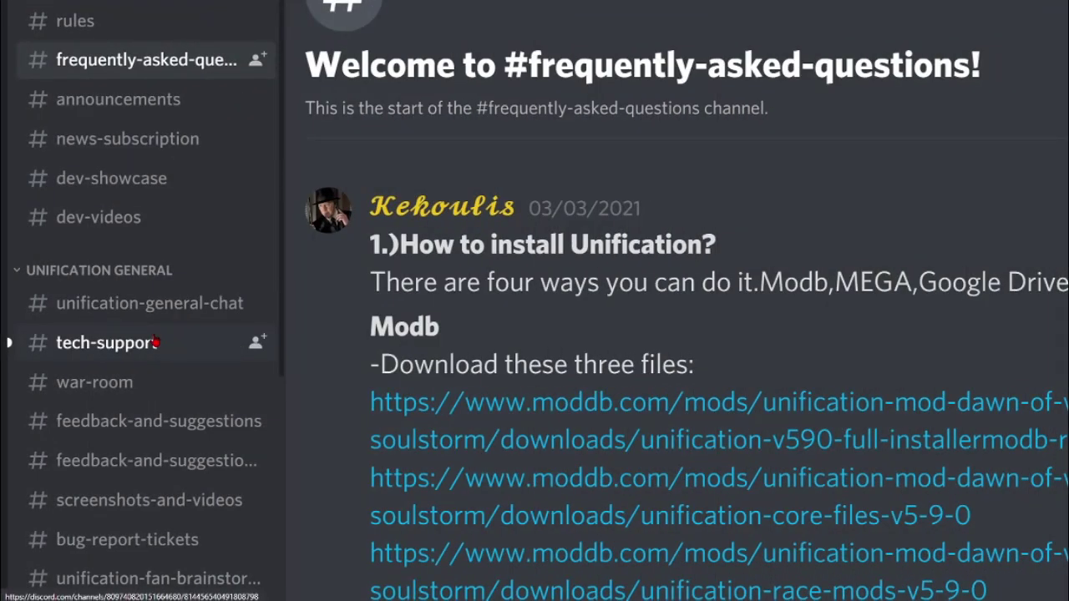
{"action": "left_click", "coordinate": [155, 343]}
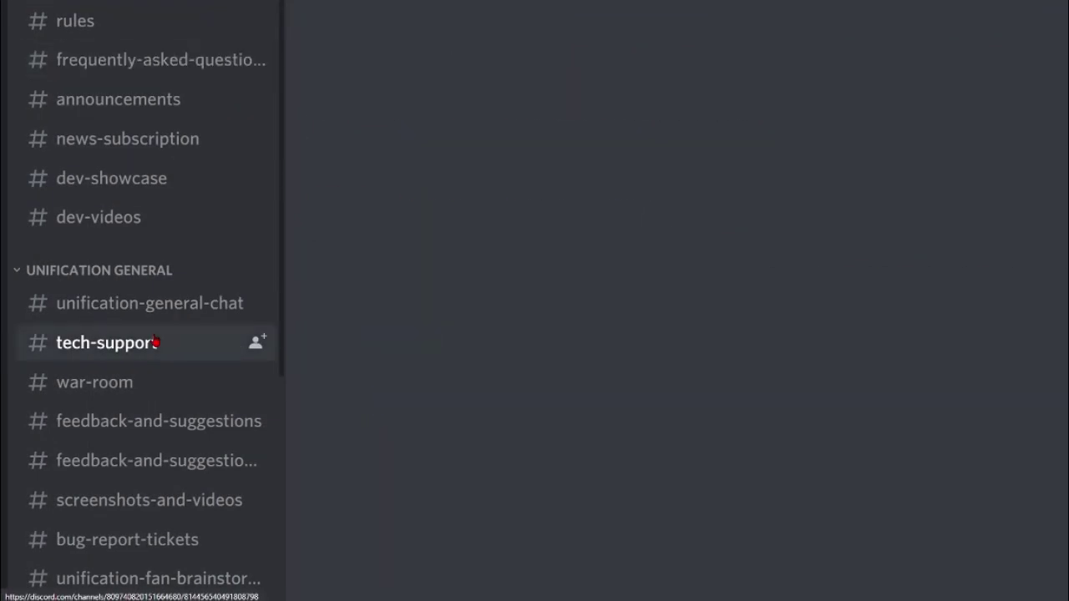